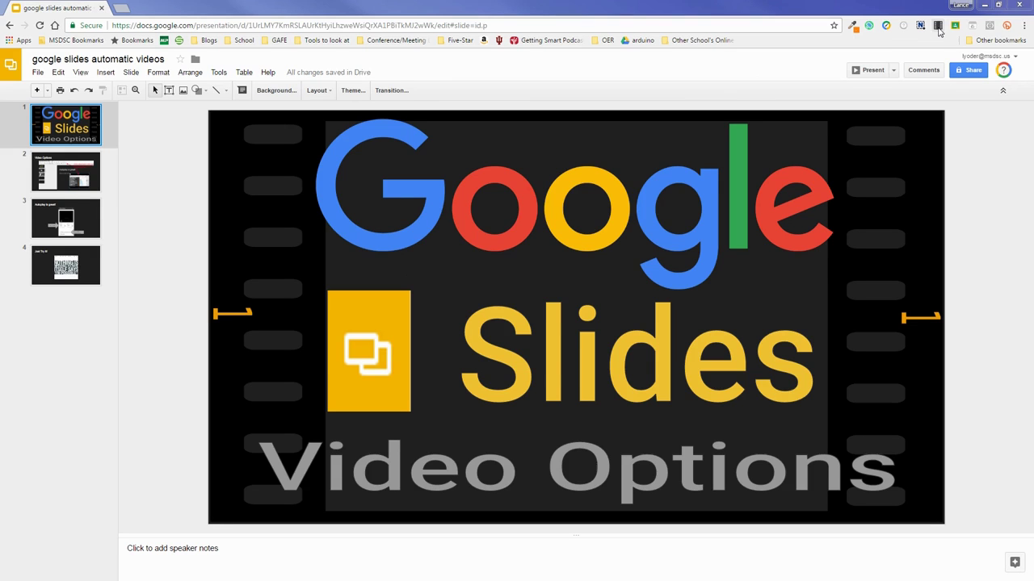
- Set Screencastify's tab recording to use the C-Media USB microphone
{"action": "left_click", "coordinate": [938, 26]}
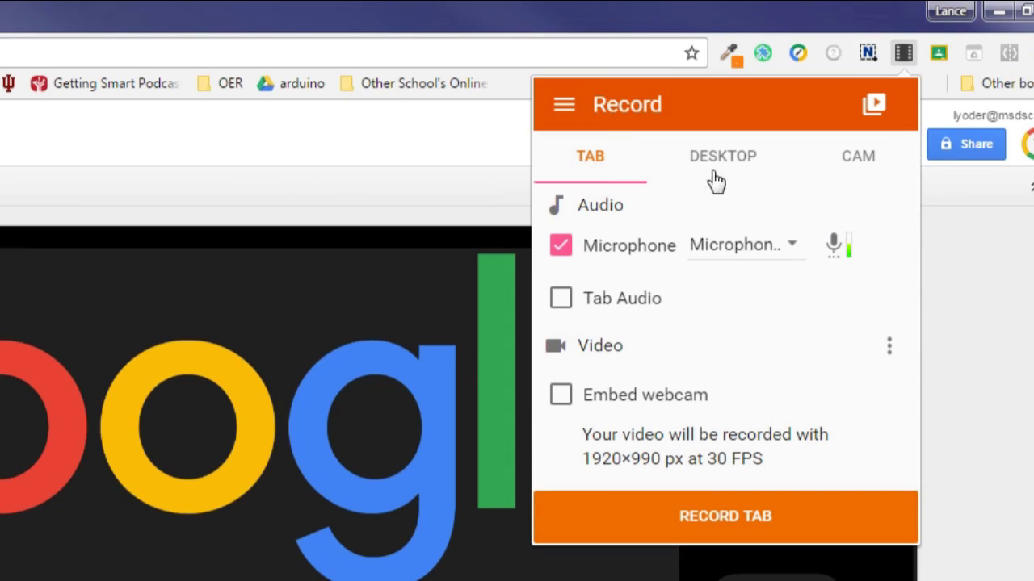
{"action": "left_click", "coordinate": [764, 246]}
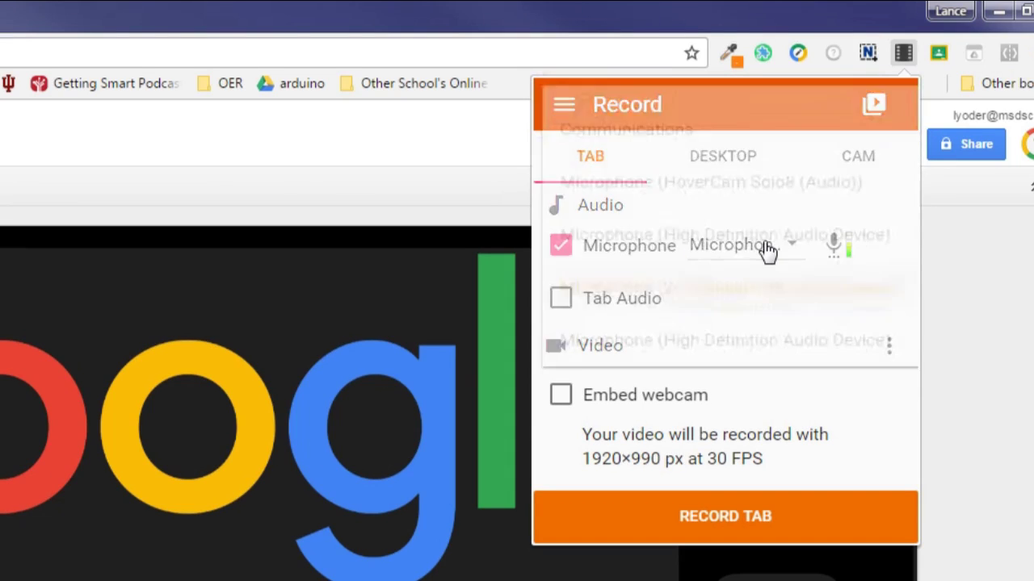
{"action": "left_click", "coordinate": [836, 293]}
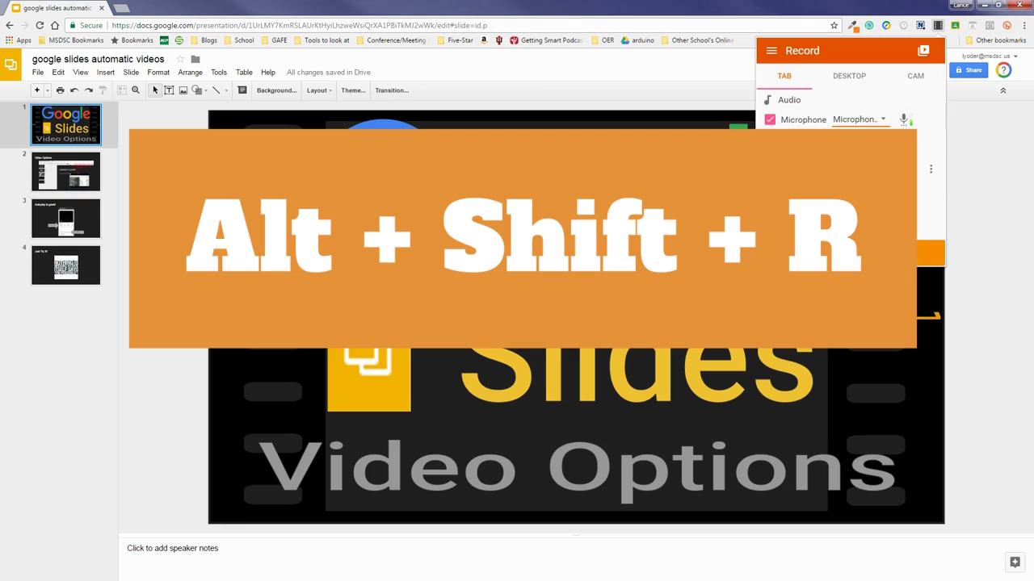
- Record a six-second title-slide voiceover with Alt+Shift+R and open it in Screencastify
{"action": "key", "text": "alt+shift+r"}
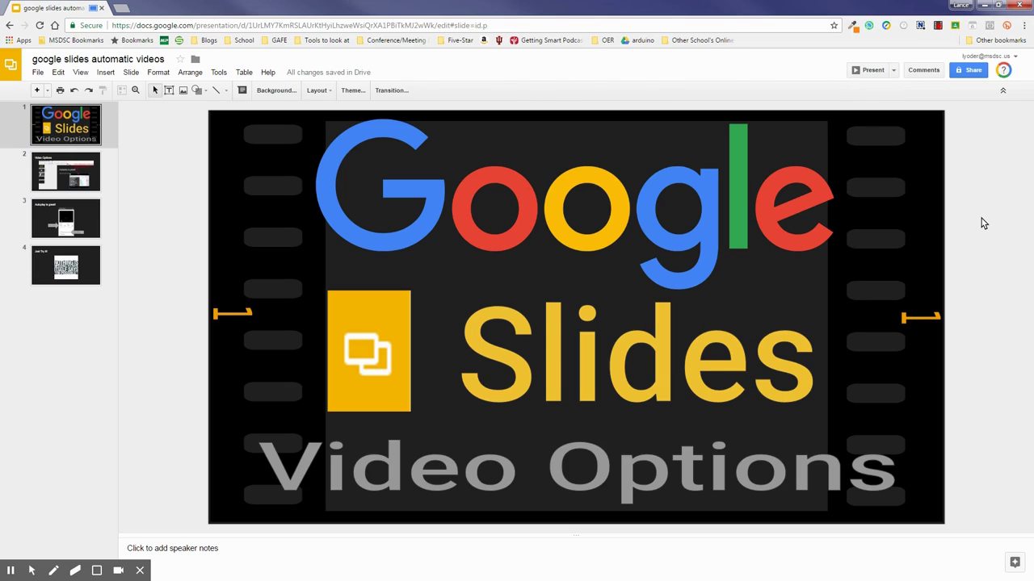
{"action": "key", "text": "alt+shift+s"}
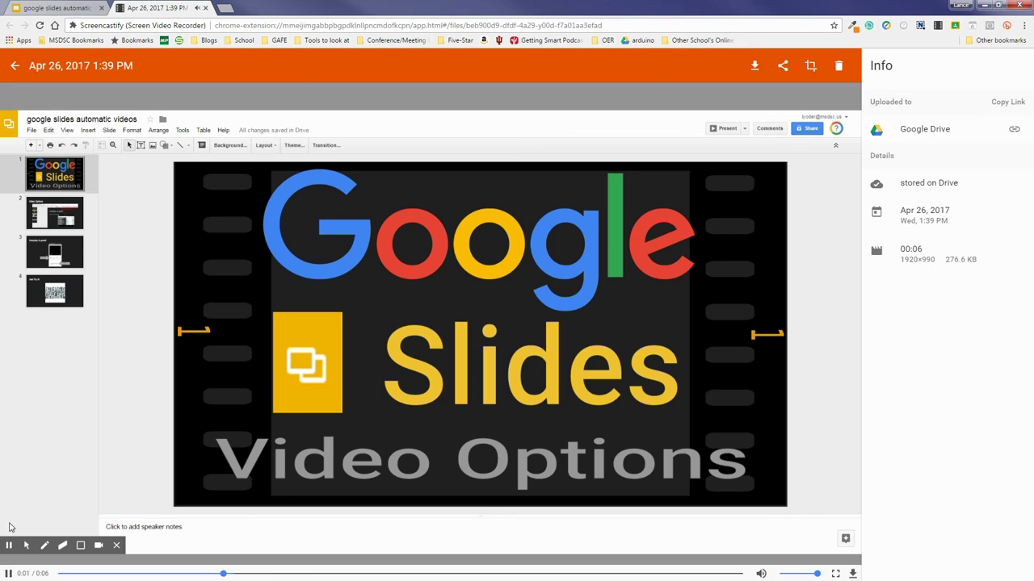
- Pause the new recording and retitle it 'Google Slides Video Options 1'
{"action": "left_click", "coordinate": [8, 574]}
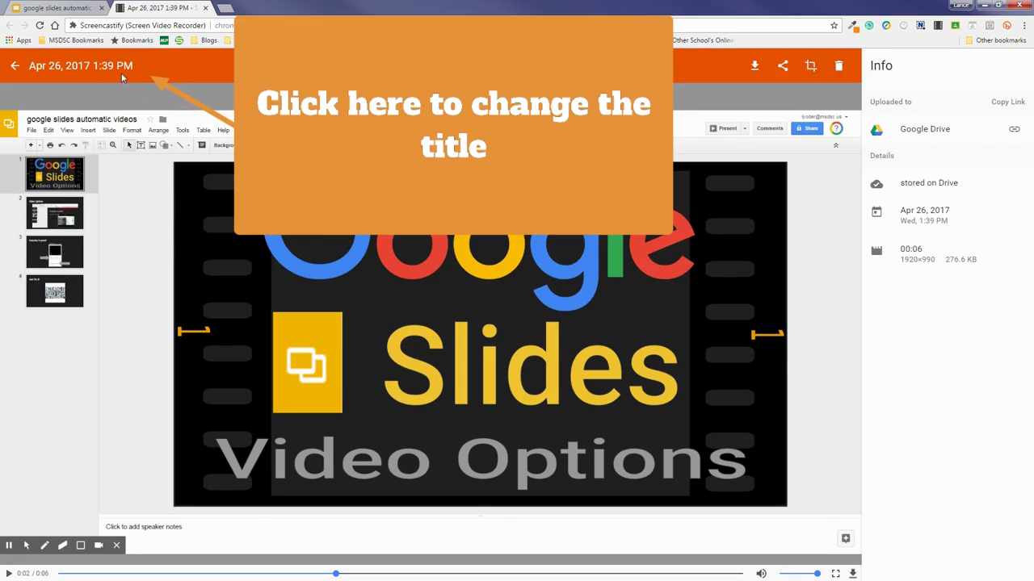
{"action": "left_click", "coordinate": [121, 69]}
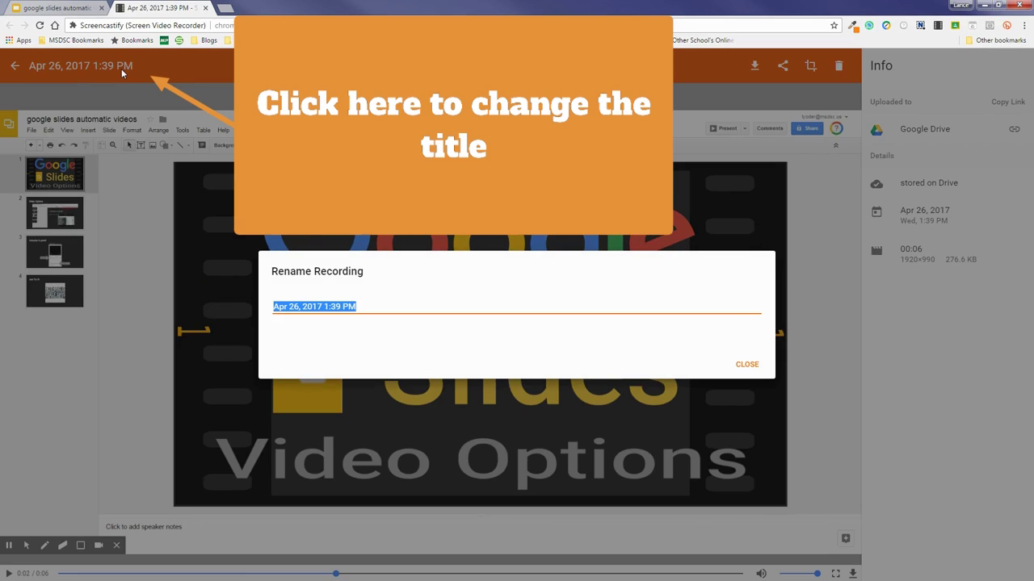
{"action": "type", "text": "Google Slides V"}
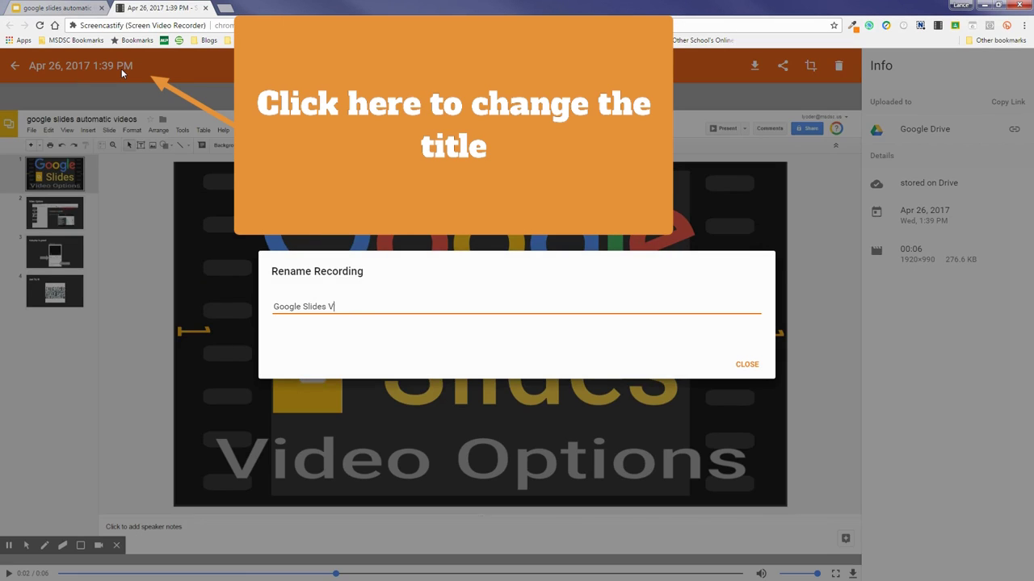
{"action": "type", "text": "ideo Options 1"}
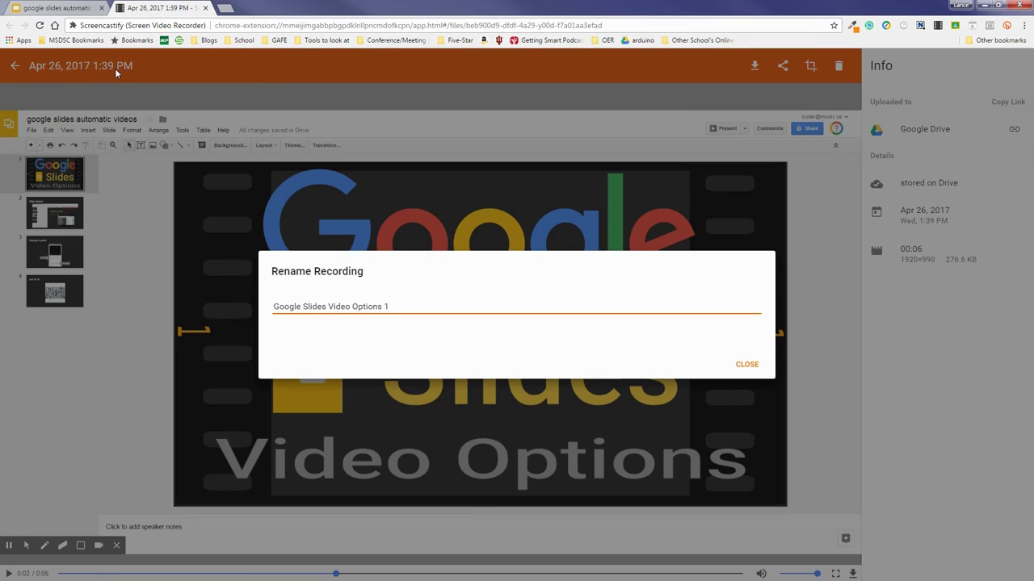
{"action": "left_click", "coordinate": [746, 364]}
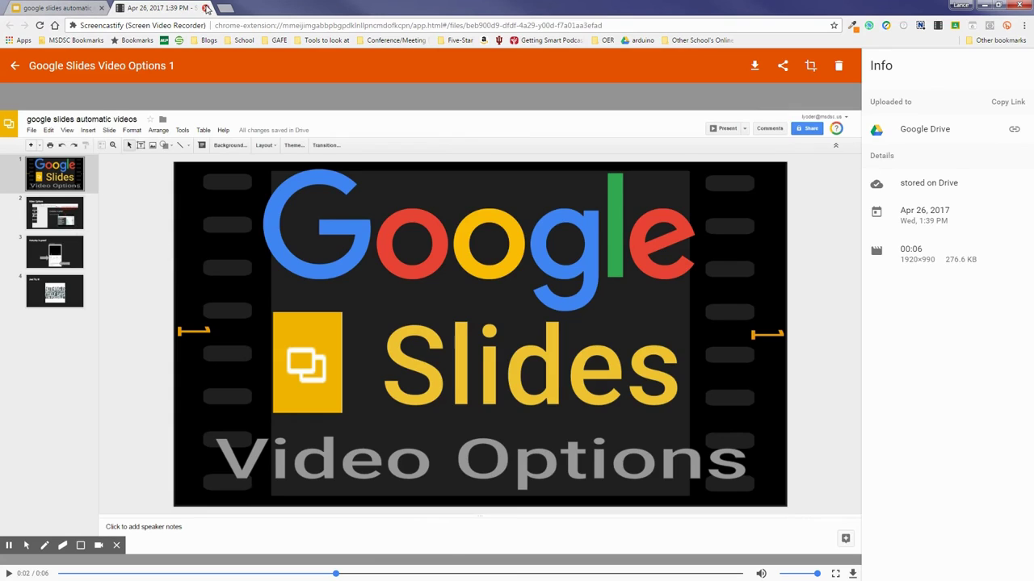
{"action": "key", "text": "alt+Left"}
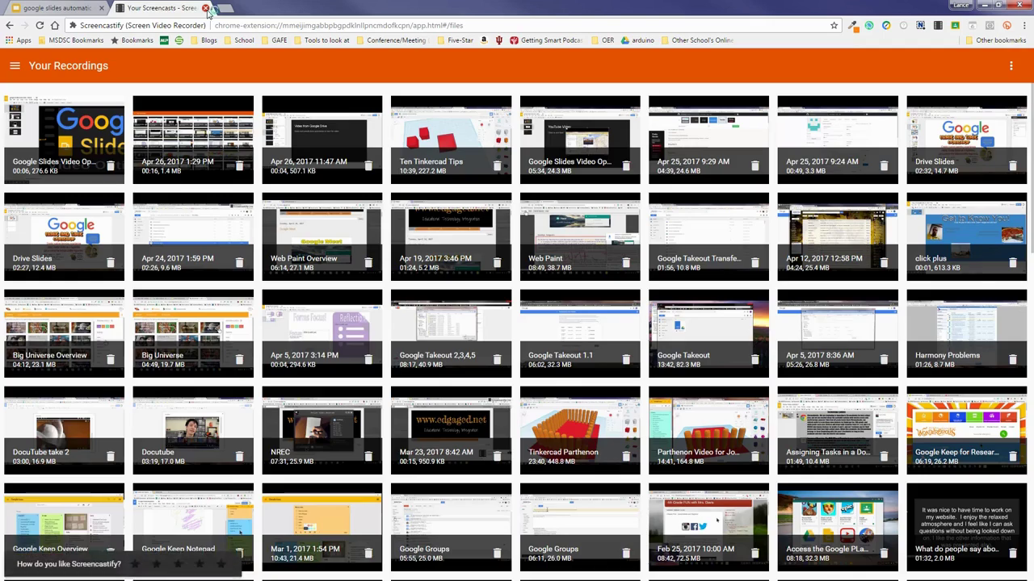
- Record a ten-second voiceover of slide 2, the Video Options slide
{"action": "left_click", "coordinate": [205, 8]}
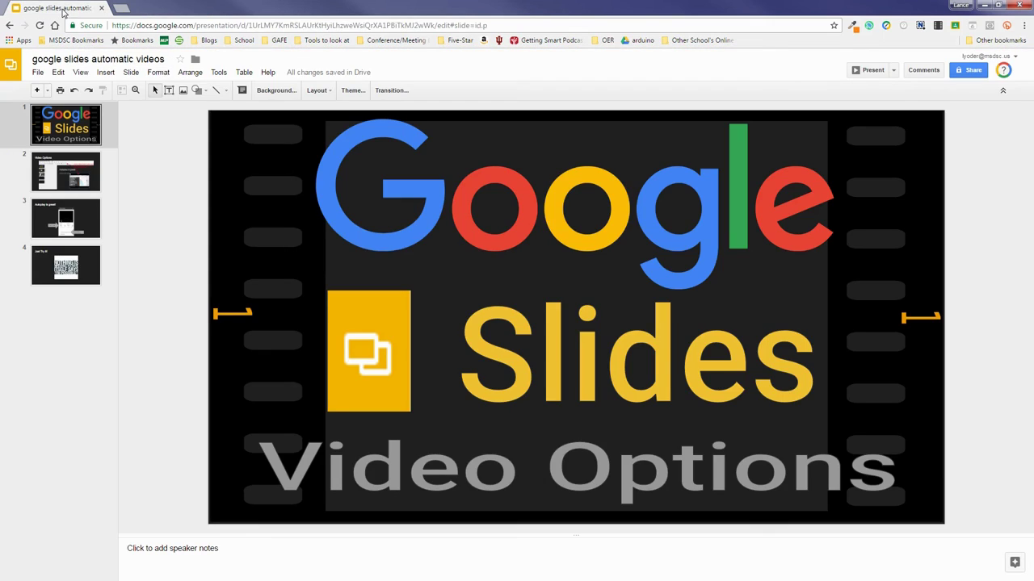
{"action": "left_click", "coordinate": [108, 185]}
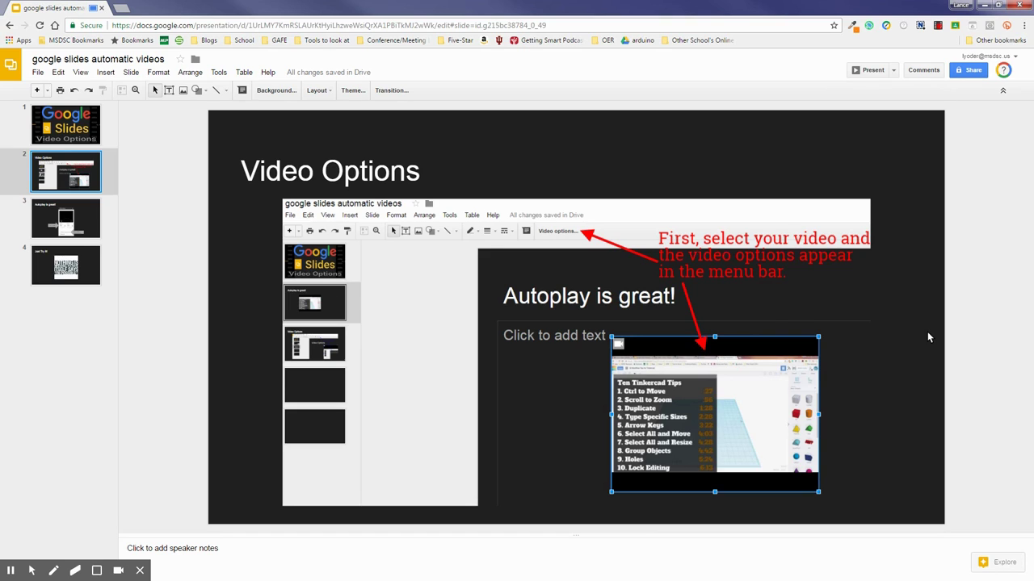
{"action": "key", "text": "alt+shift+s"}
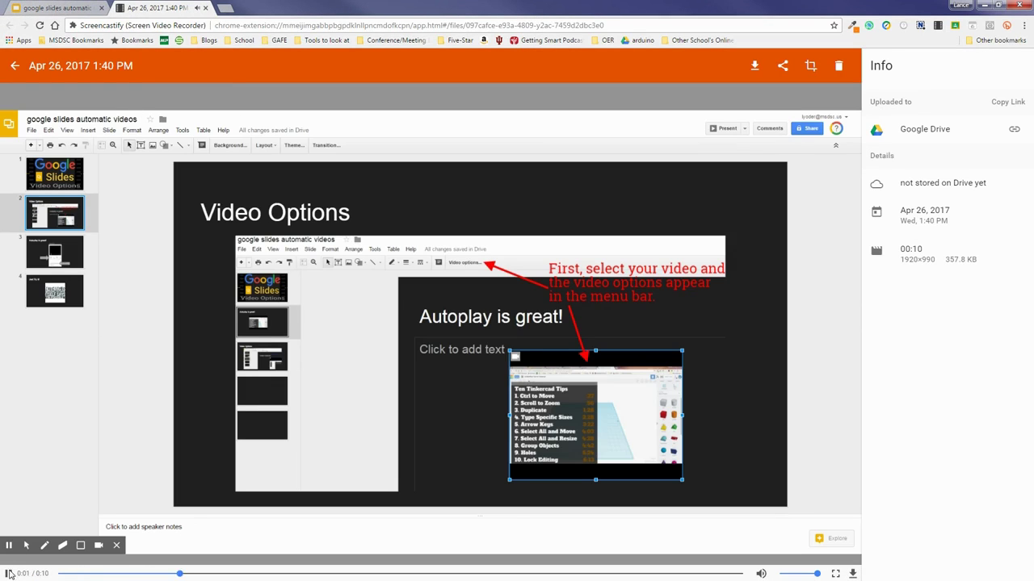
- Retitle the second recording 'Google Slides video options 2'
{"action": "left_click", "coordinate": [106, 66]}
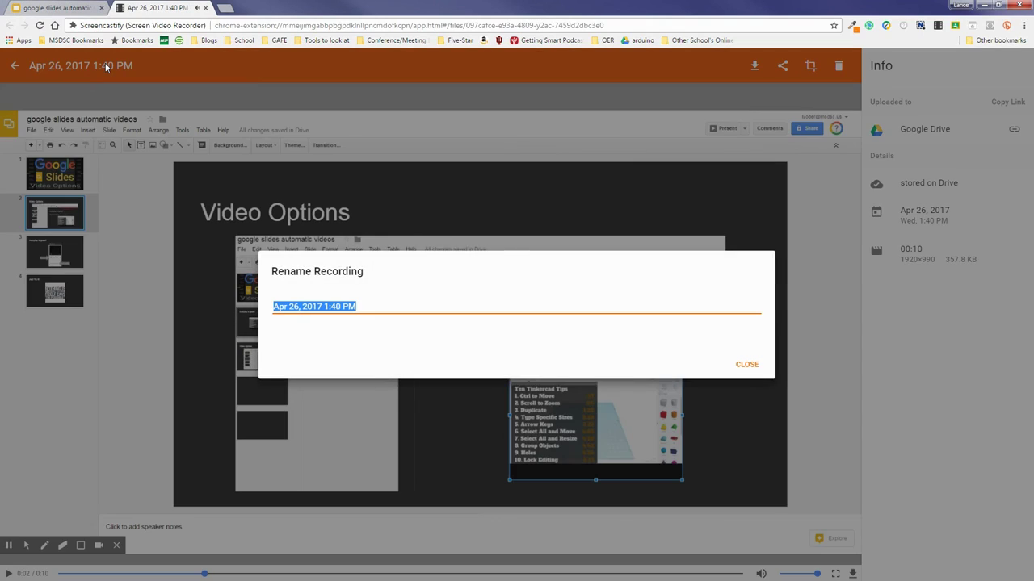
{"action": "type", "text": "Google Slides v"}
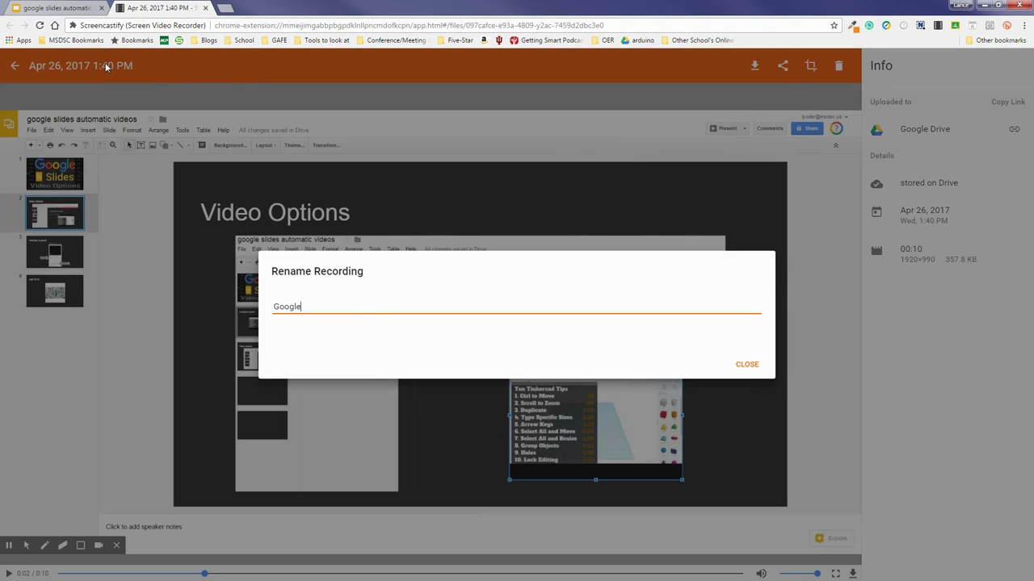
{"action": "type", "text": "ideo options 2"}
{"action": "key", "text": "Return"}
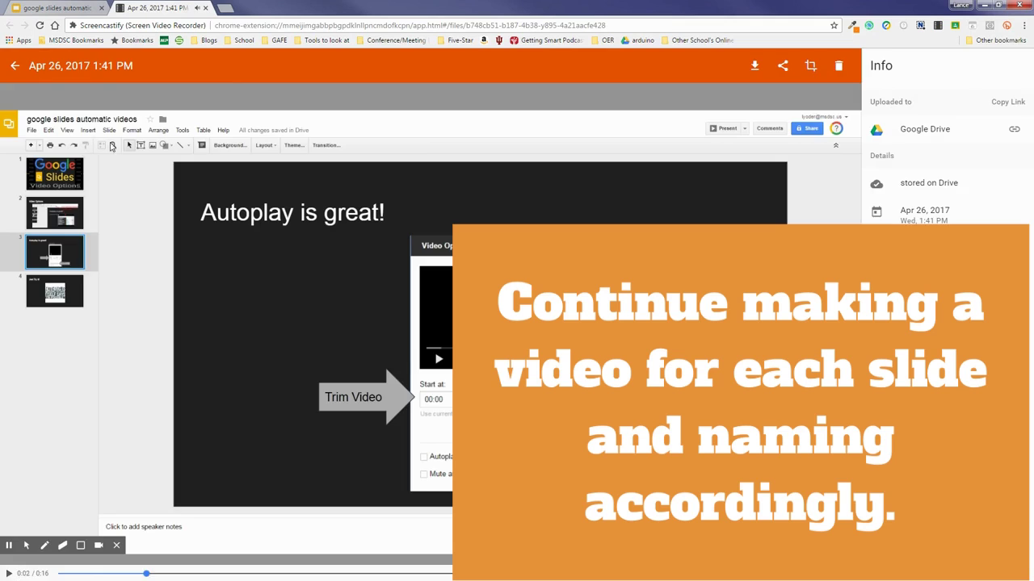
- Rename the third slide's recording 'Google Slides Video Options 3'
{"action": "left_click", "coordinate": [103, 67]}
{"action": "type", "text": "Google Slides Video Options 3"}
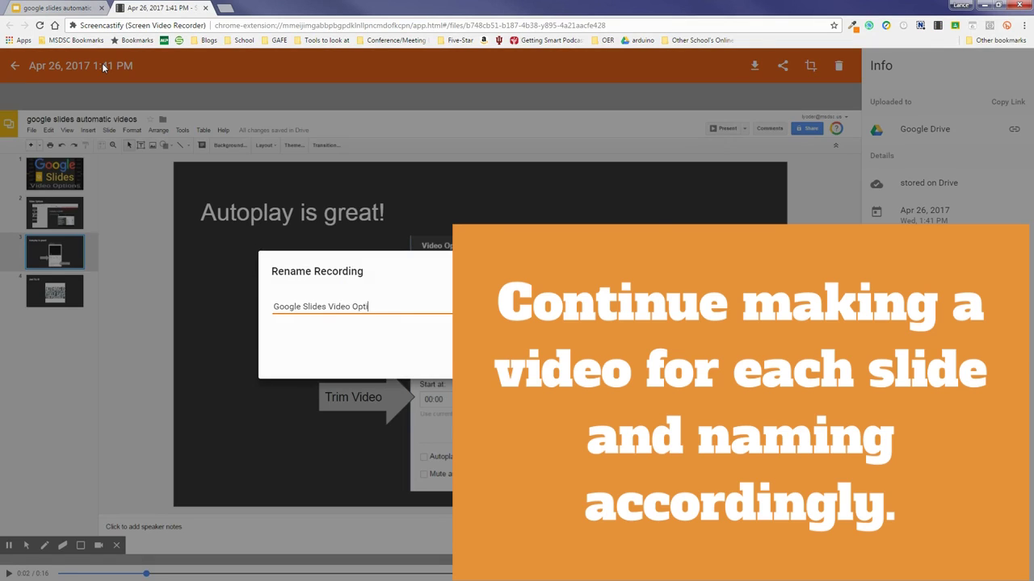
{"action": "key", "text": "Return"}
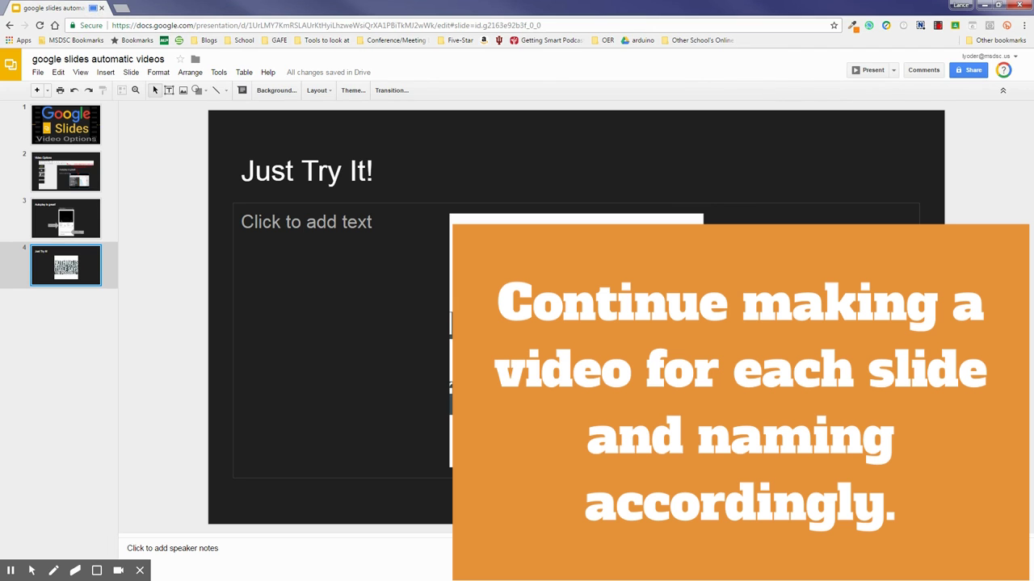
- Stop the slide 4 recording, title it 'Google Slides video option 4', and return to the deck
{"action": "key", "text": "alt+shift+s"}
{"action": "left_click", "coordinate": [122, 63]}
{"action": "type", "text": "Google Slides video option 4"}
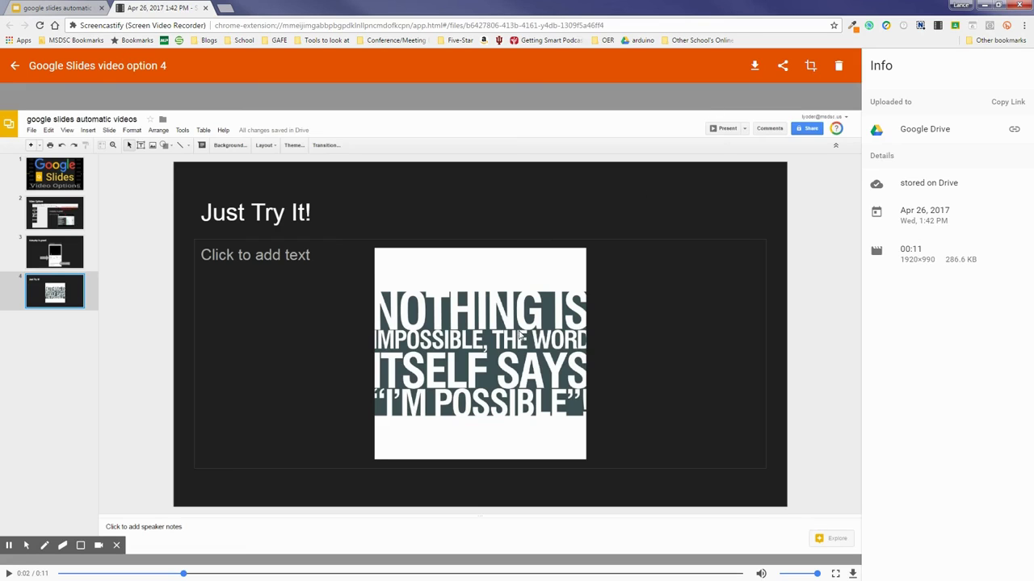
{"action": "left_click", "coordinate": [206, 8]}
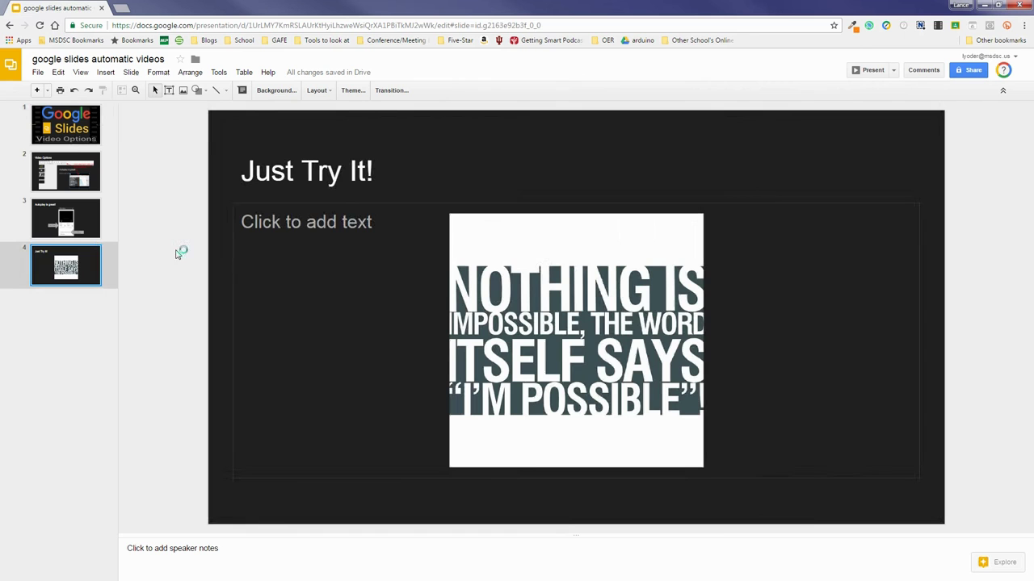
- Insert the title-slide Screencastify recording from Drive onto slide 1
{"action": "left_click", "coordinate": [77, 139]}
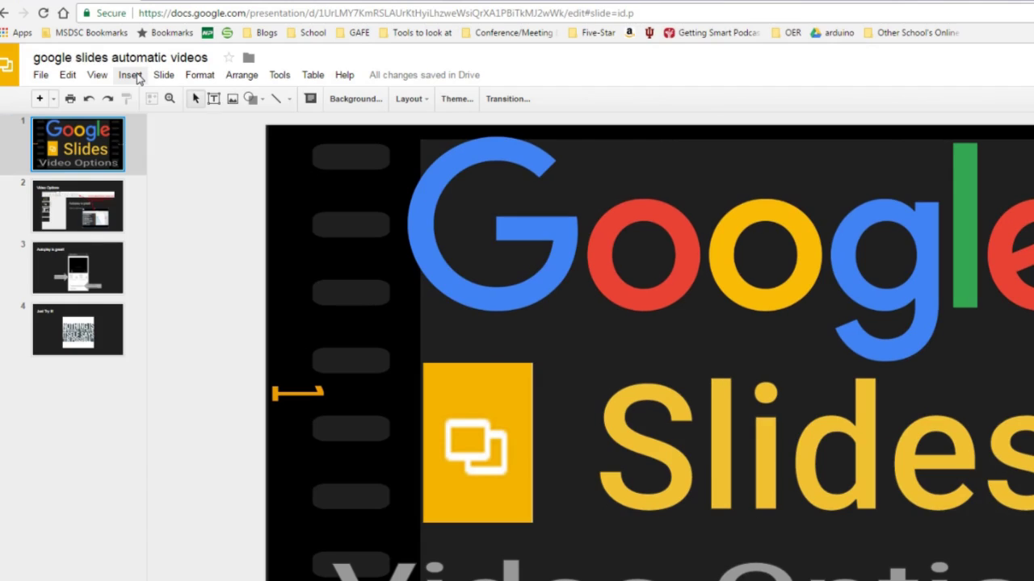
{"action": "left_click", "coordinate": [108, 73]}
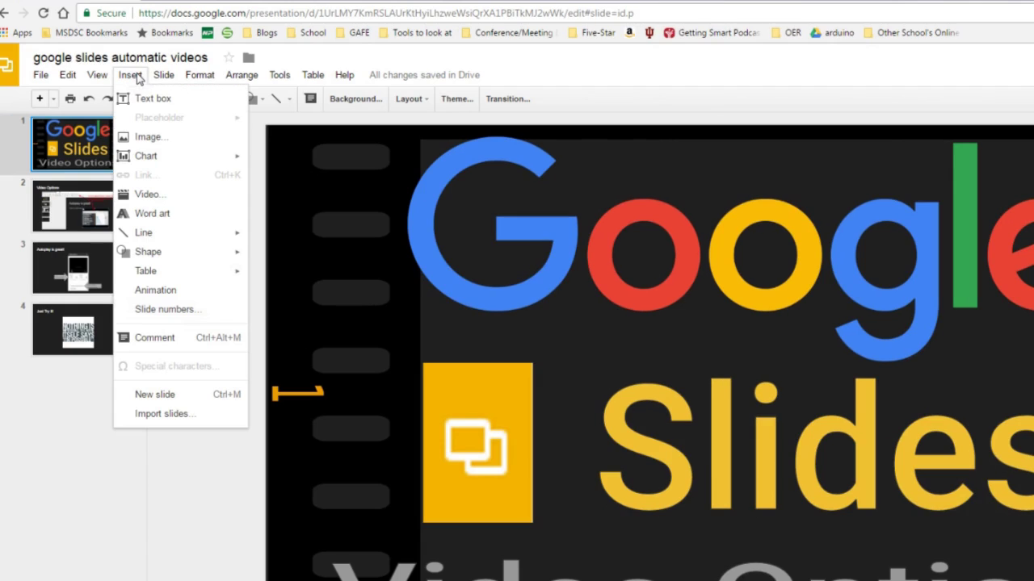
{"action": "left_click", "coordinate": [148, 194]}
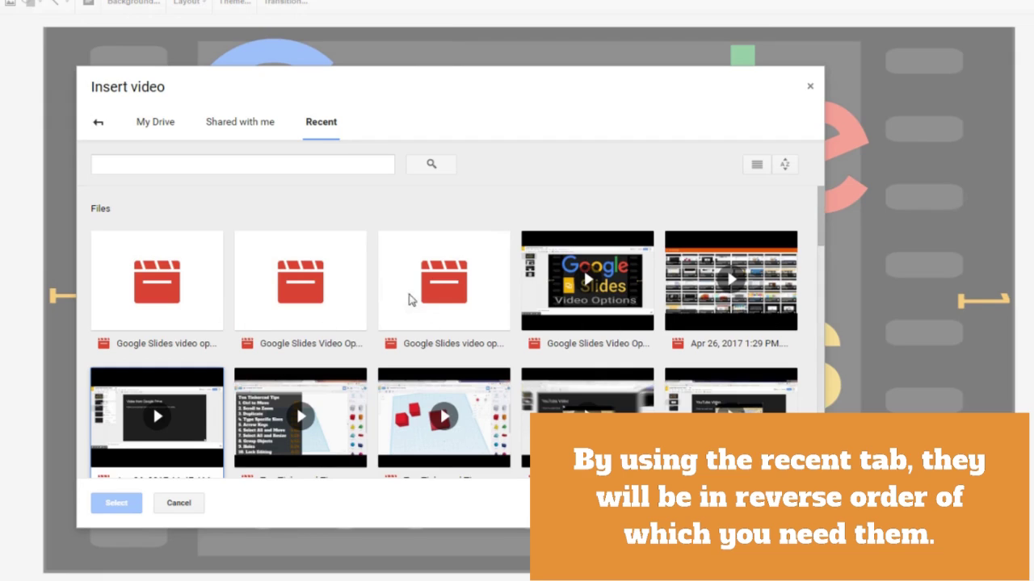
{"action": "left_click", "coordinate": [604, 327]}
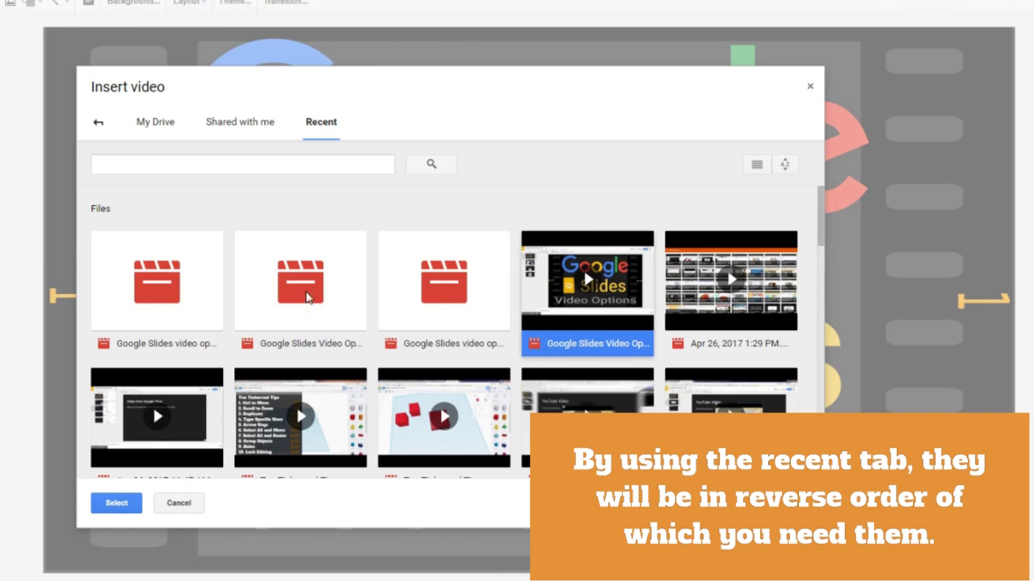
{"action": "left_click", "coordinate": [131, 505]}
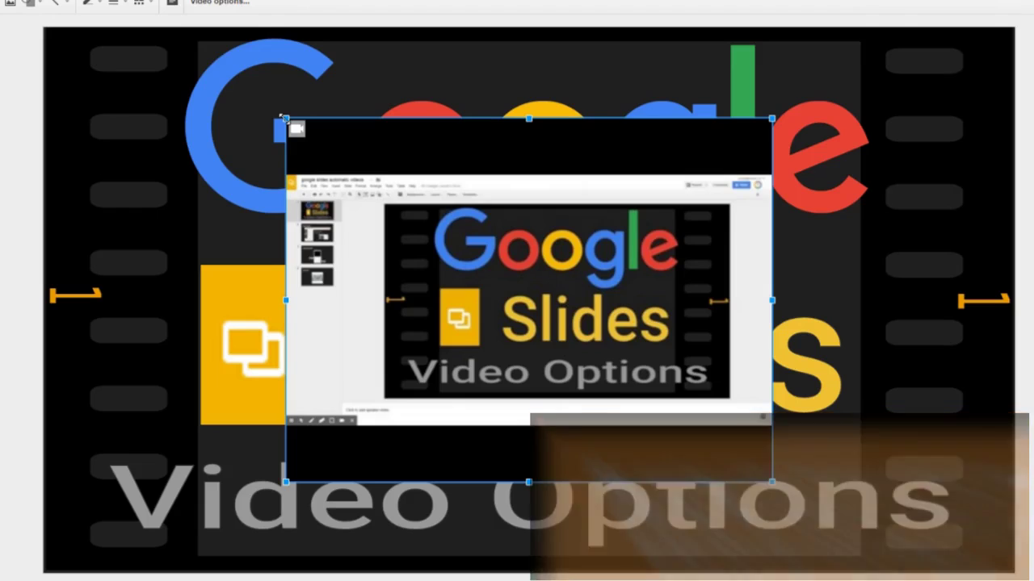
- Shrink the title-slide video into the bottom-right corner and make it autoplay when presenting
{"action": "left_click_drag", "start_coordinate": [281, 118], "coordinate": [982, 548]}
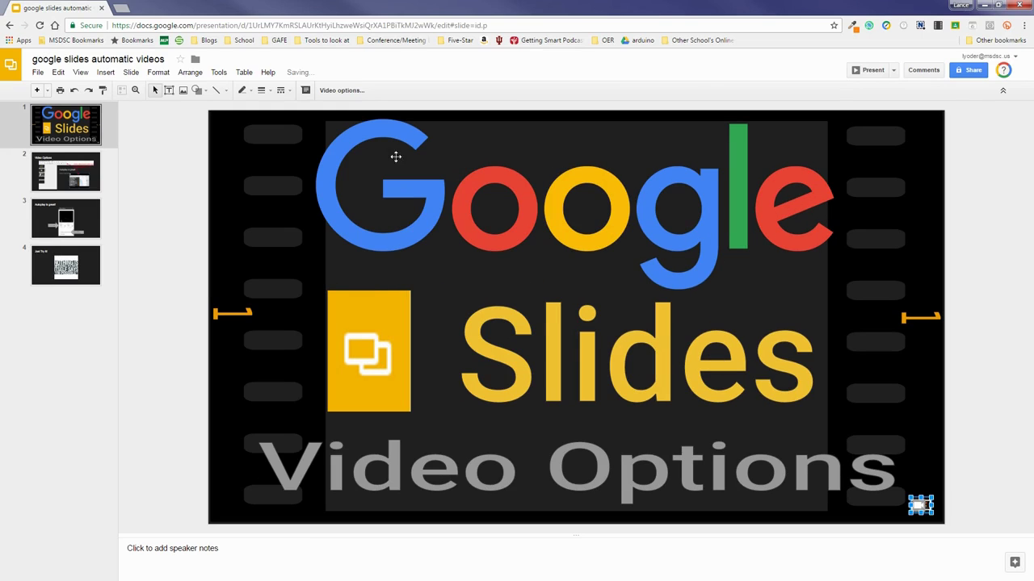
{"action": "left_click", "coordinate": [339, 89]}
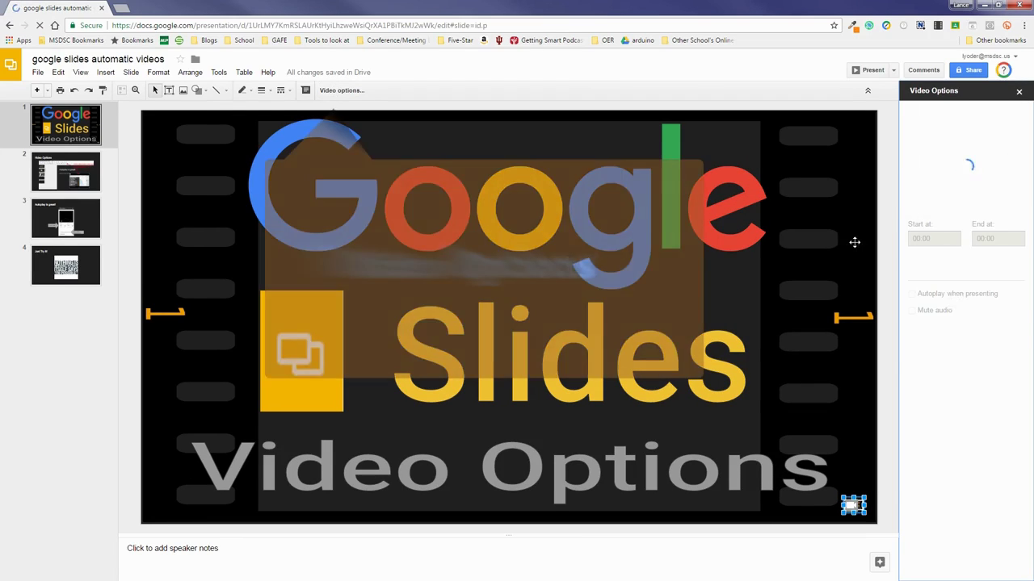
{"action": "left_click", "coordinate": [944, 295]}
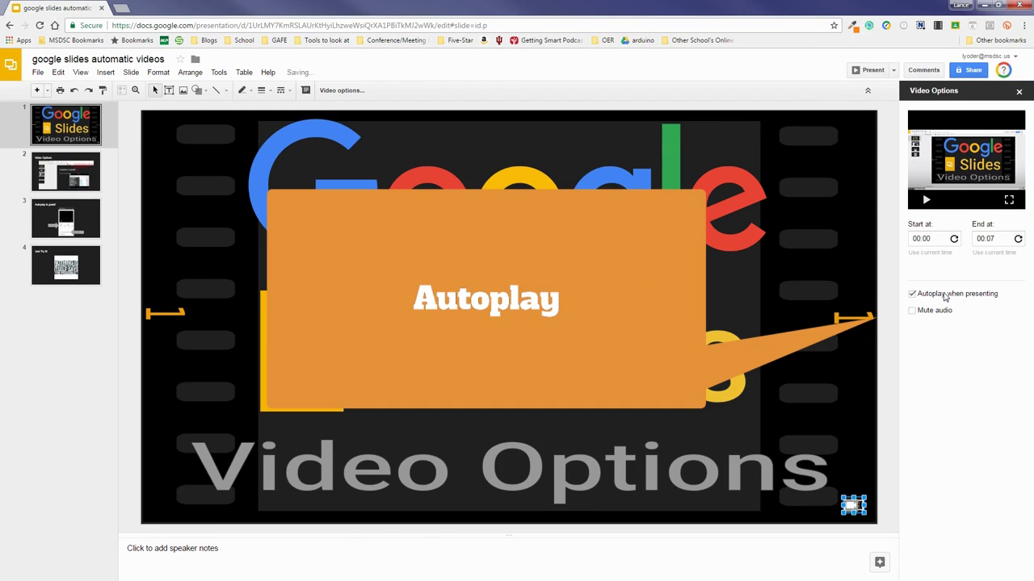
{"action": "left_click", "coordinate": [1019, 92]}
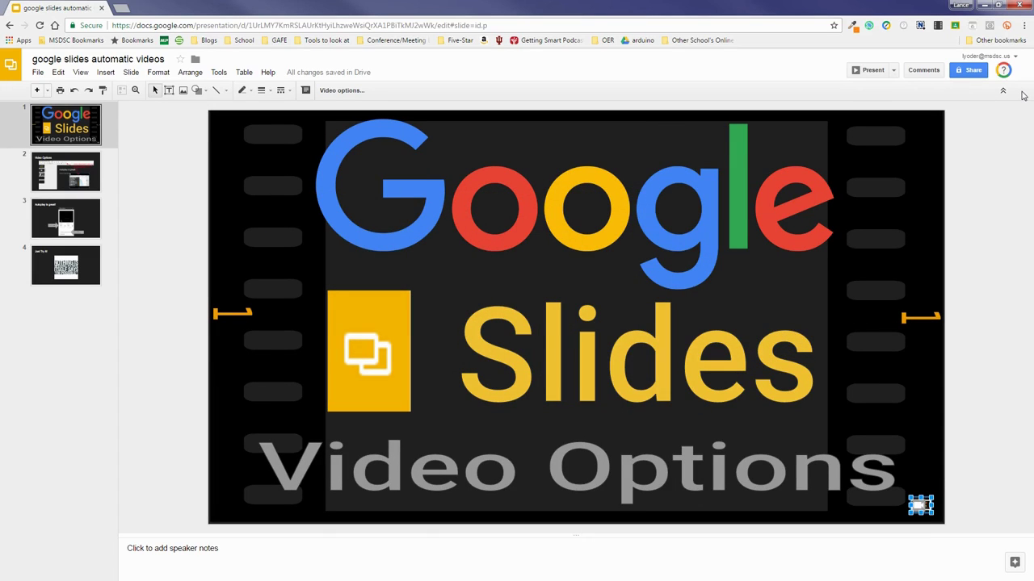
{"action": "left_click", "coordinate": [92, 173]}
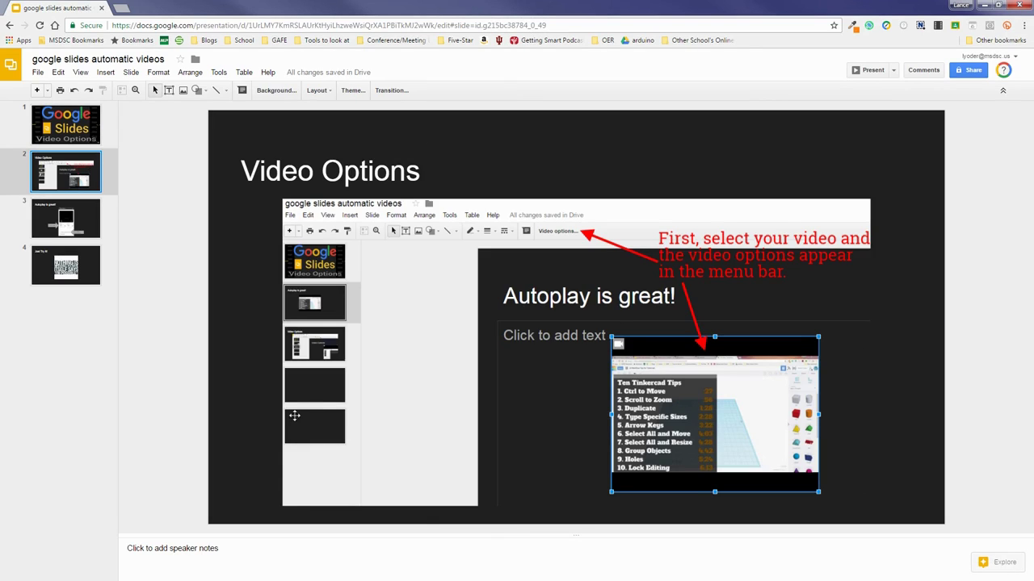
- Insert the next Screencastify recording from Recent onto the Video Options slide
{"action": "left_click", "coordinate": [106, 73]}
{"action": "left_click", "coordinate": [118, 166]}
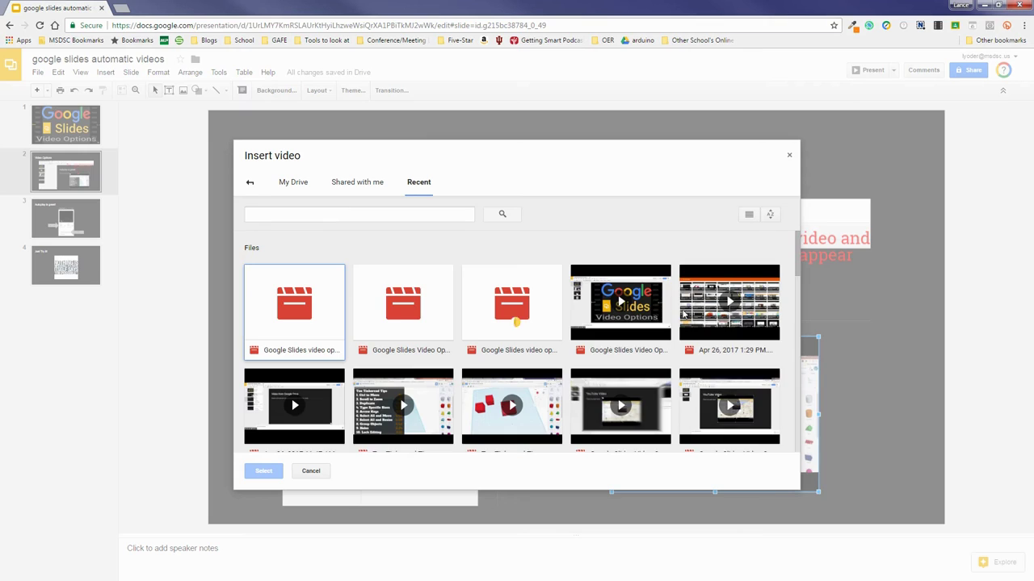
{"action": "left_click", "coordinate": [519, 325]}
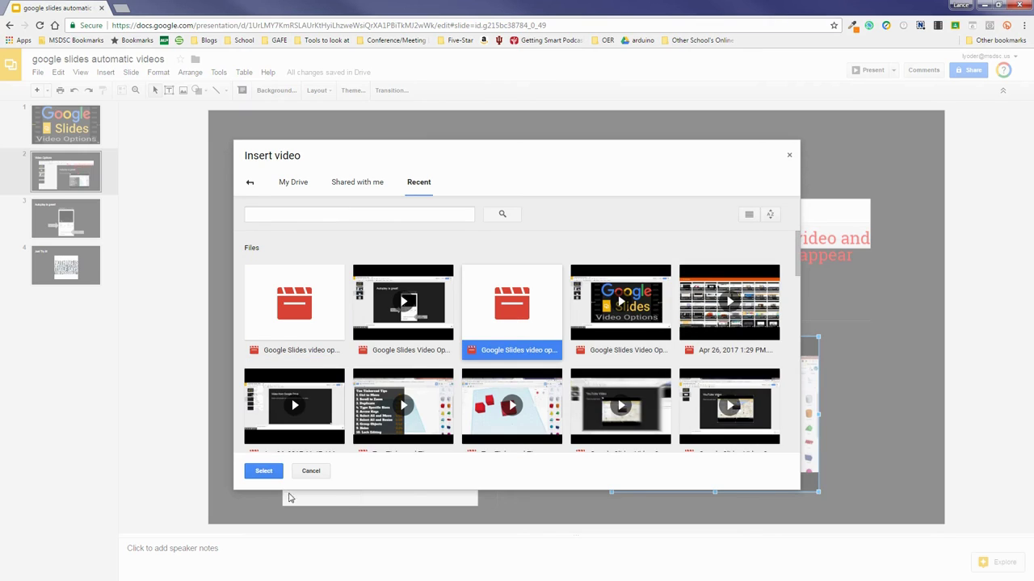
{"action": "left_click", "coordinate": [263, 471]}
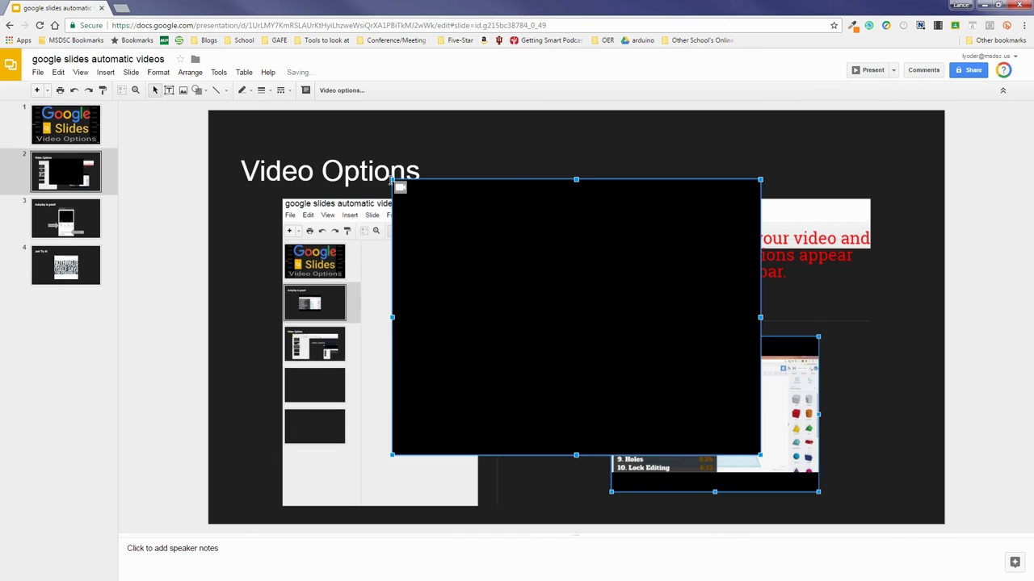
- Shrink the video into the bottom-right corner and set it to autoplay when presenting
{"action": "left_click_drag", "start_coordinate": [393, 179], "coordinate": [734, 437]}
{"action": "left_click_drag", "start_coordinate": [906, 499], "coordinate": [917, 502]}
{"action": "left_click", "coordinate": [342, 91]}
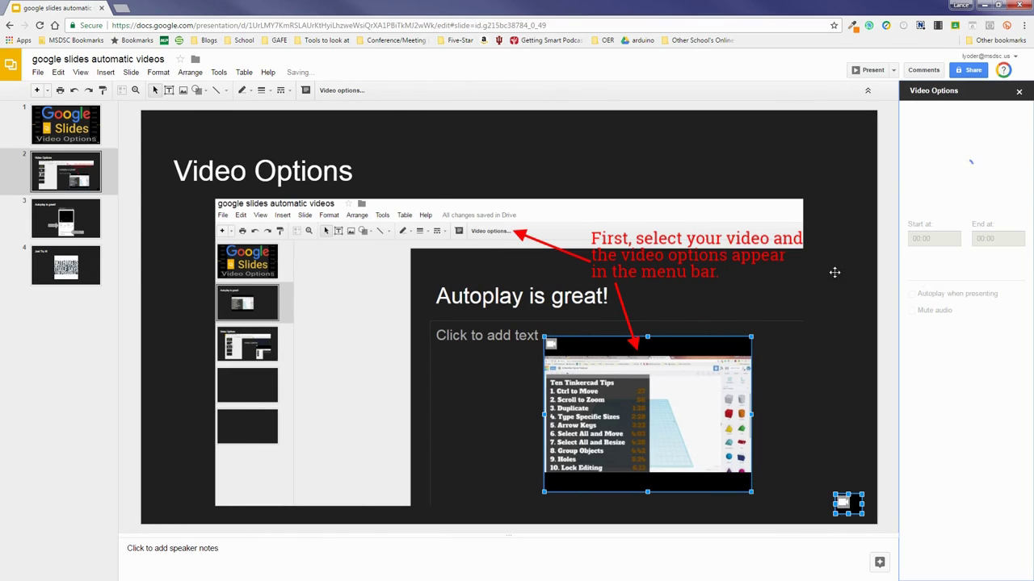
{"action": "left_click", "coordinate": [911, 295]}
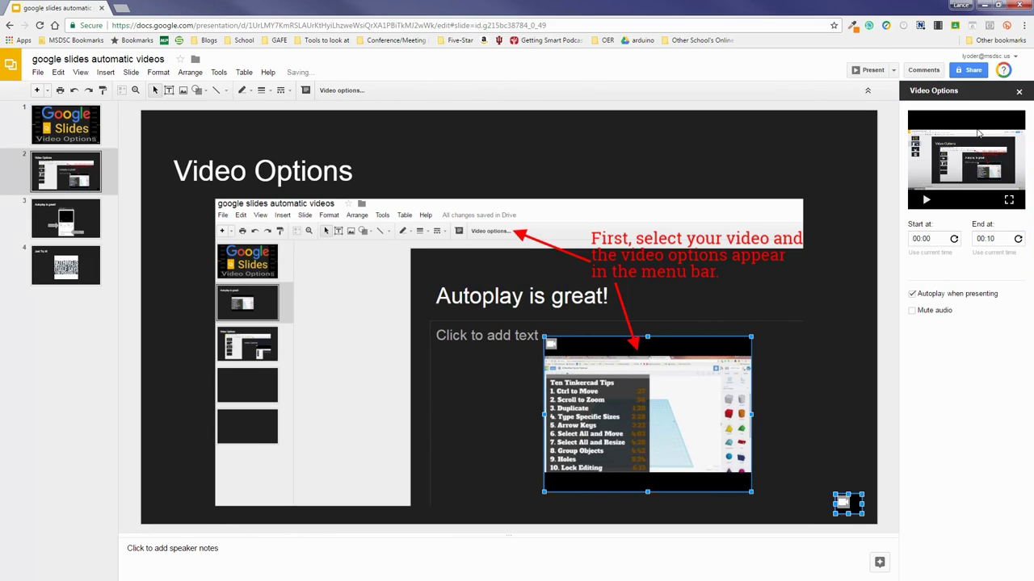
{"action": "left_click", "coordinate": [1019, 92]}
{"action": "left_click", "coordinate": [58, 216]}
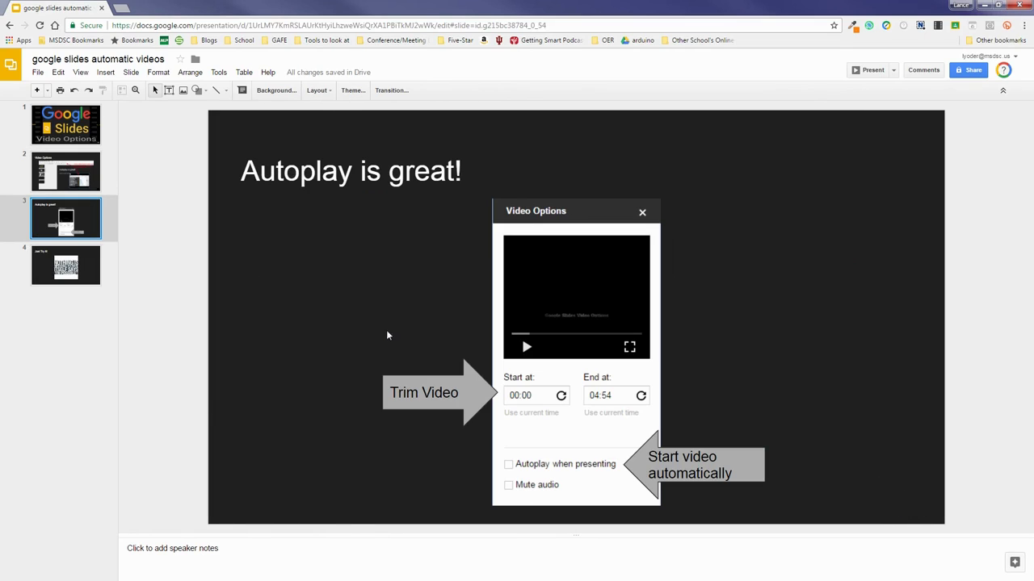
{"action": "left_click", "coordinate": [105, 72]}
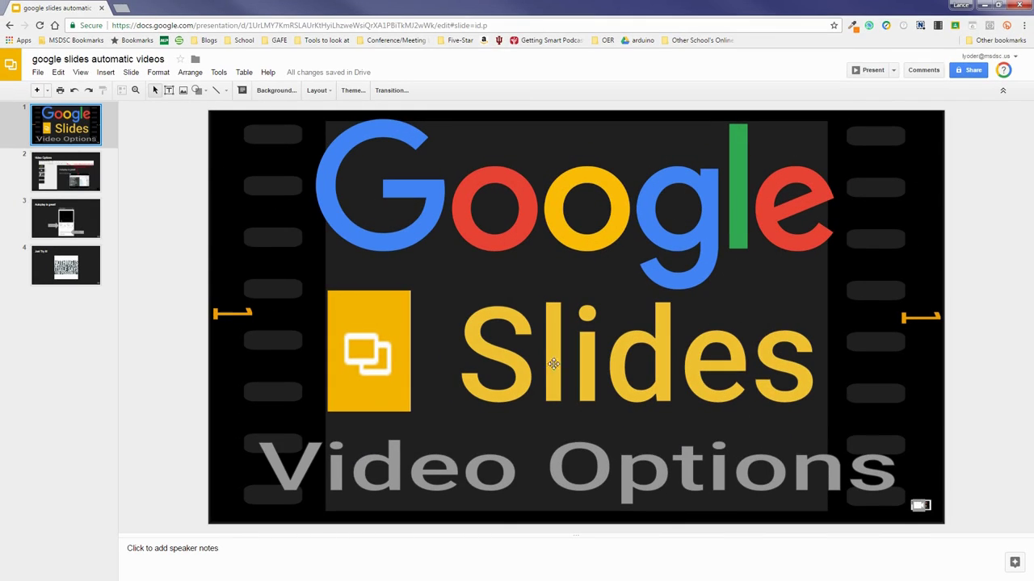
{"action": "left_click", "coordinate": [71, 187]}
{"action": "left_click", "coordinate": [65, 228]}
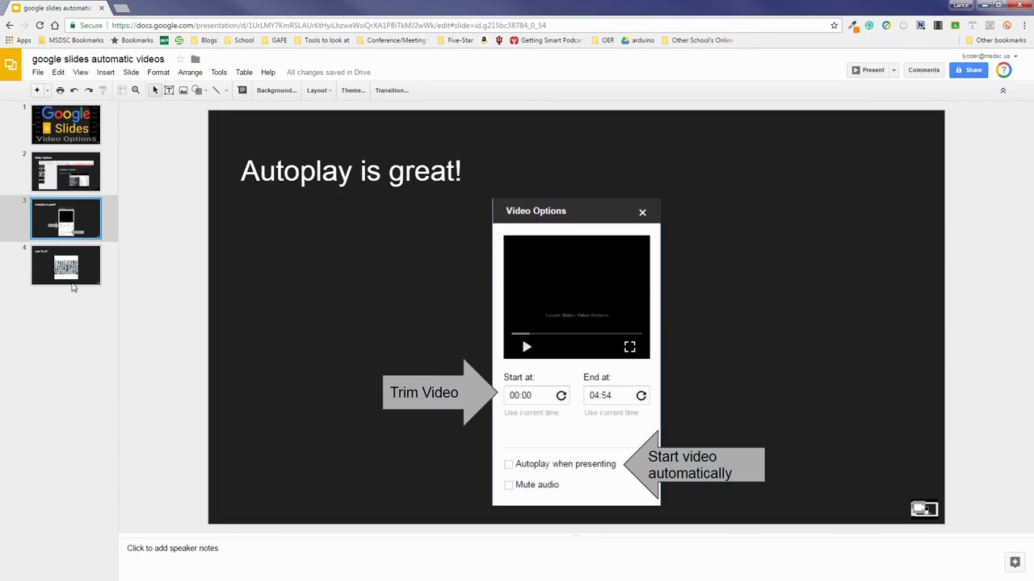
{"action": "left_click", "coordinate": [71, 283]}
{"action": "left_click", "coordinate": [61, 141]}
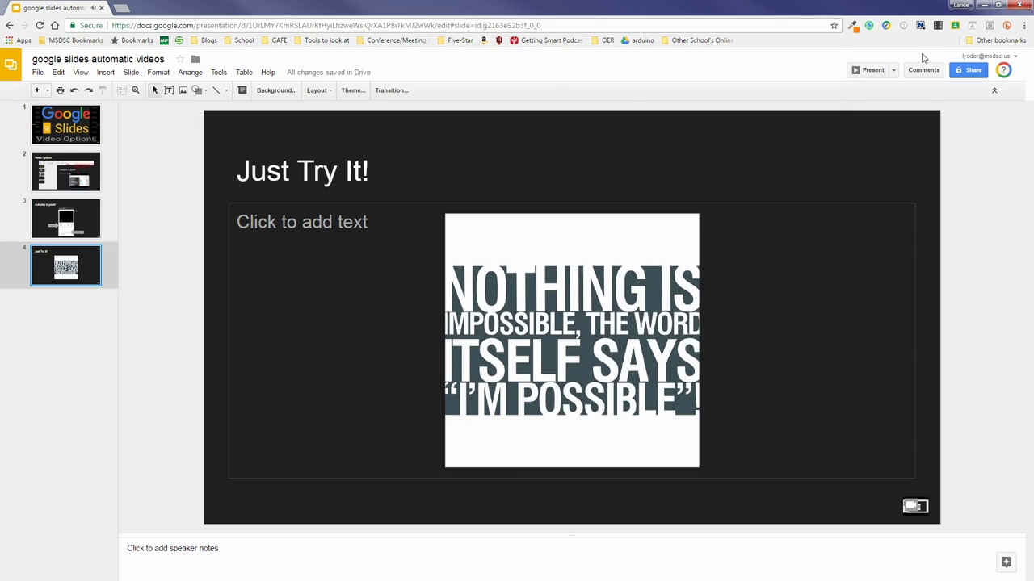
- Go back to slide 1, the Google Slides Video Options title slide
{"action": "left_click", "coordinate": [80, 119]}
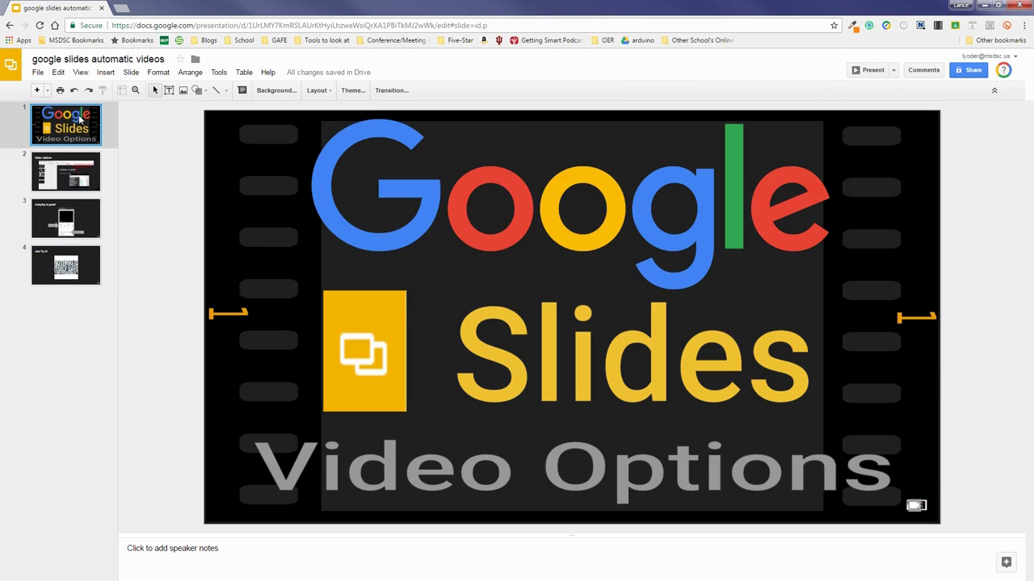